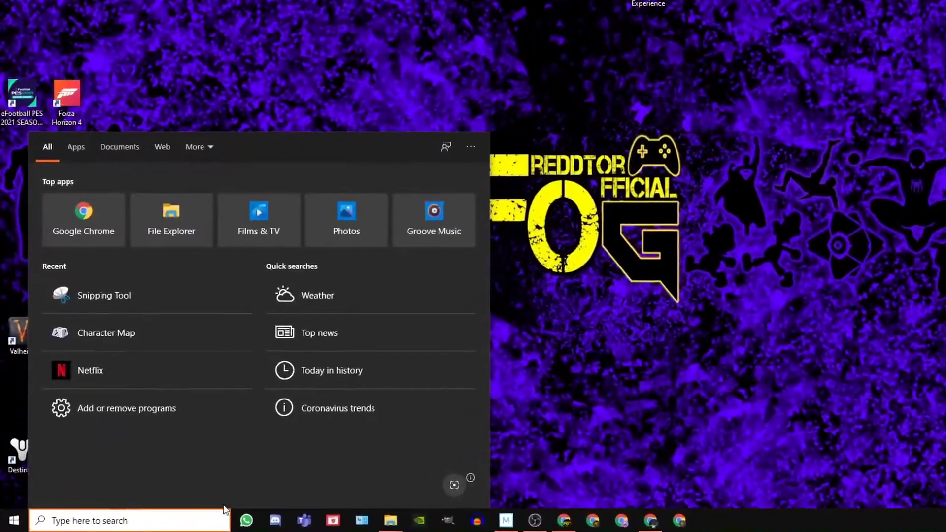
# Step: Open the Windows Game Mode settings and examine the Xbox Game Bar switch and the background and audio recording options under Captures
pyautogui.write('game mo')
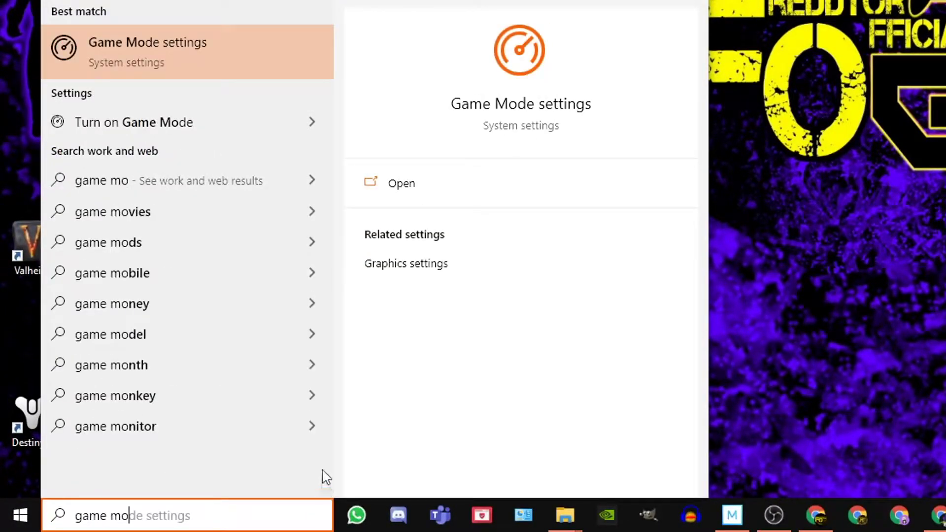
pyautogui.click(532, 93)
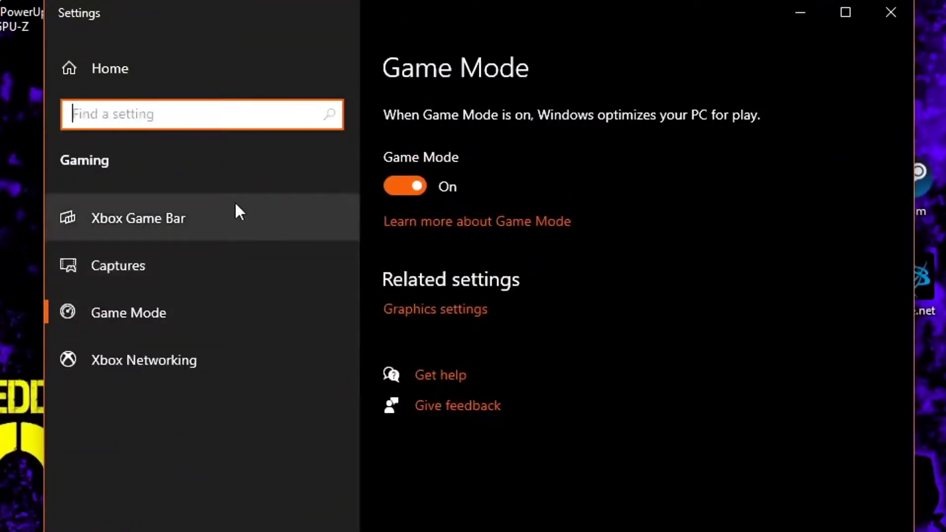
pyautogui.click(146, 220)
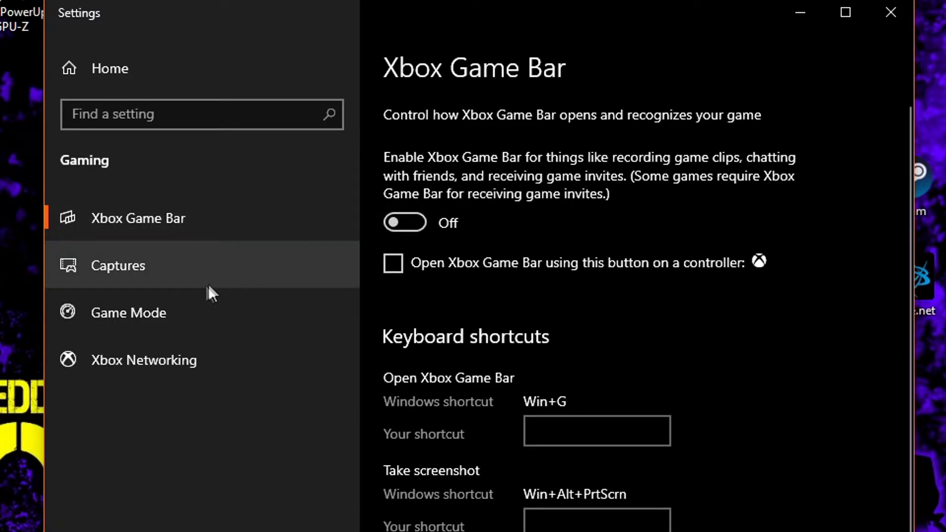
pyautogui.click(124, 267)
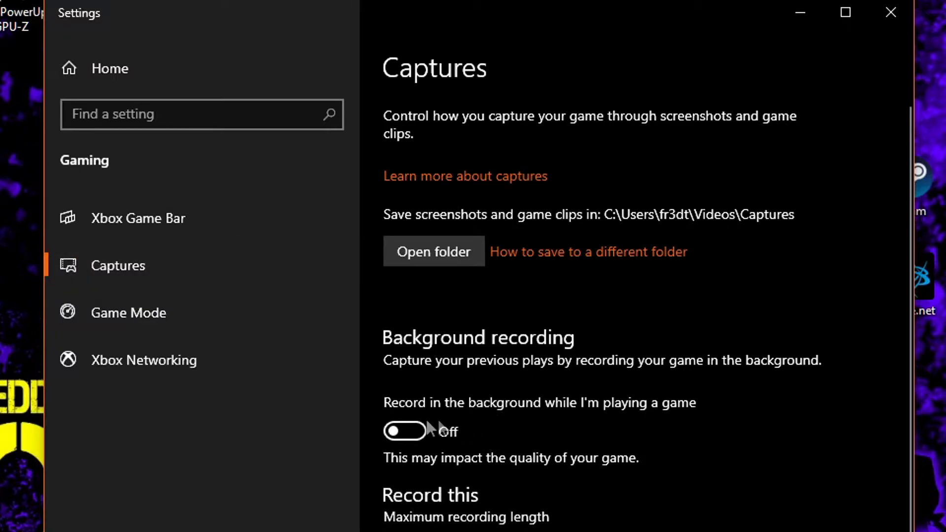
pyautogui.scroll(-6, 405, 419)
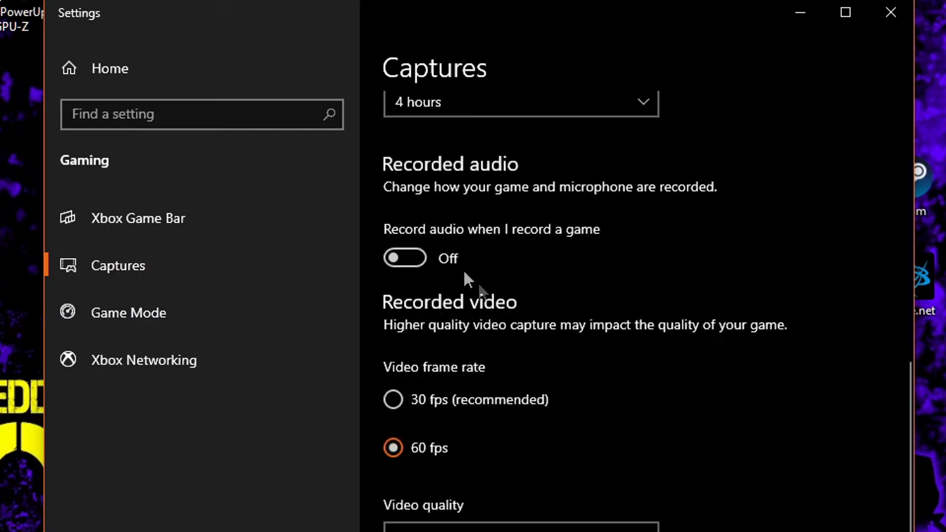
pyautogui.scroll(8, 567, 316)
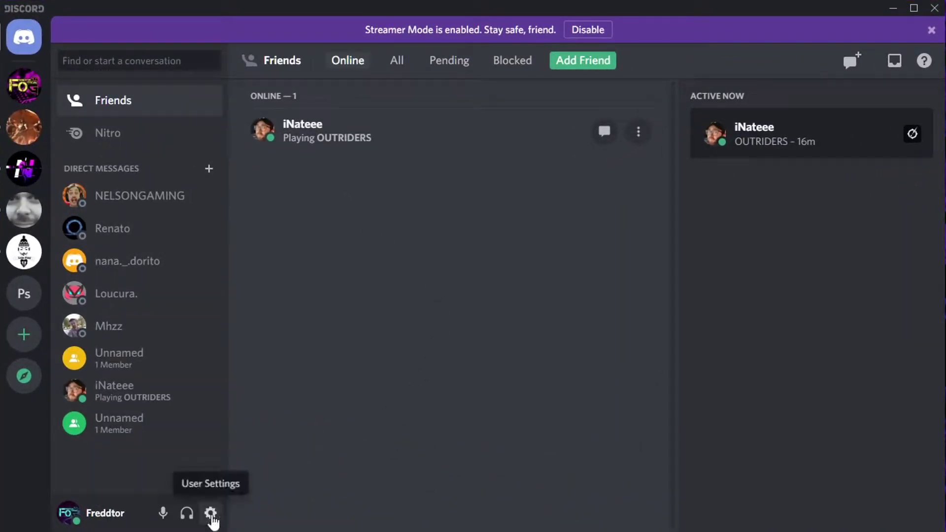
# Step: Switch to Discord and examine the in-game overlay option and the Advanced page in the user settings
pyautogui.click(211, 513)
pyautogui.scroll(-8, 222, 392)
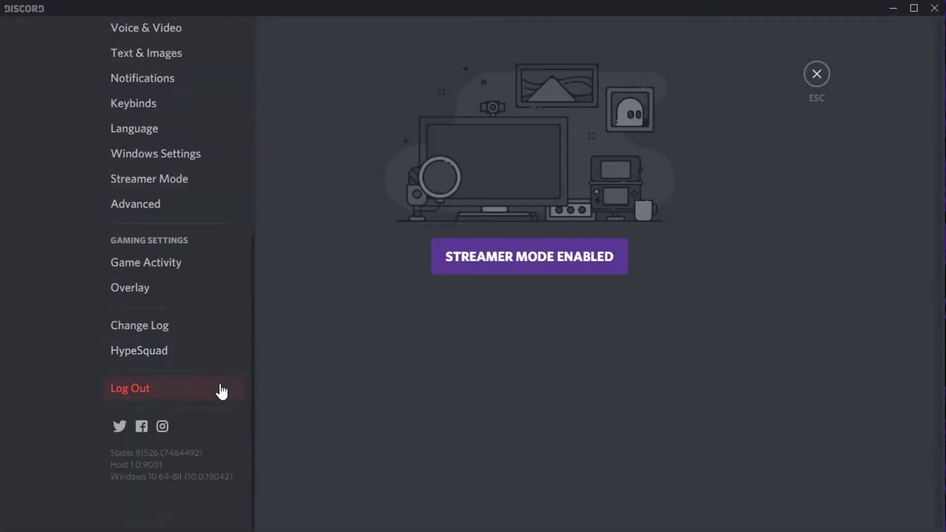
pyautogui.click(159, 295)
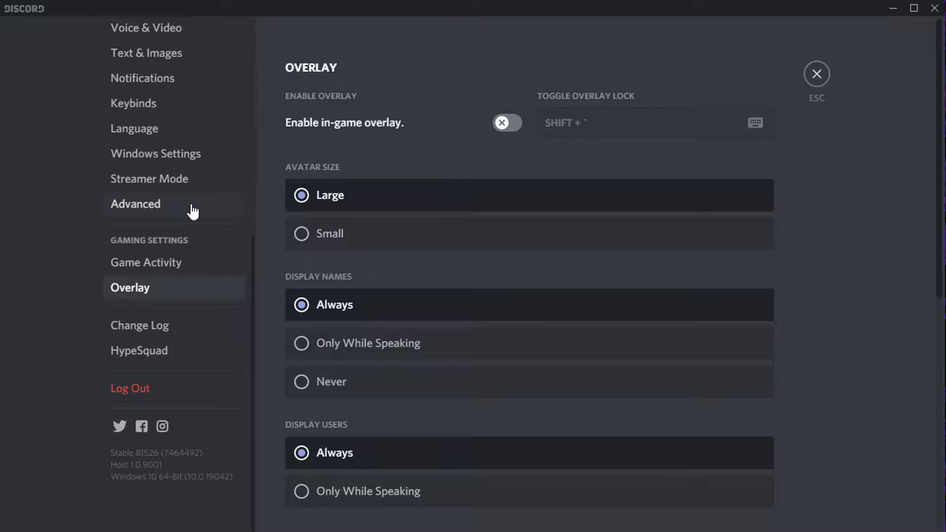
pyautogui.click(192, 211)
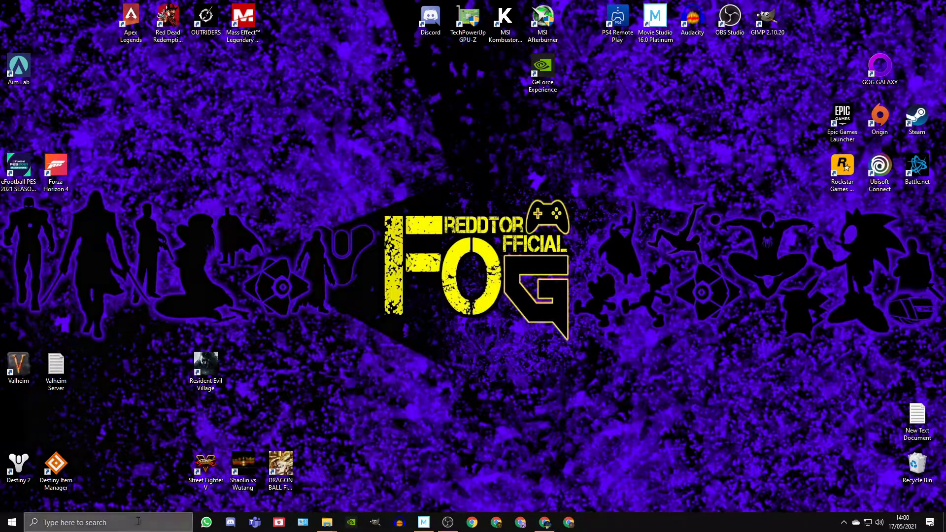
# Step: Search Windows for the Game Mode settings, open them and check the Game Mode switch
pyautogui.click(138, 521)
pyautogui.write('game')
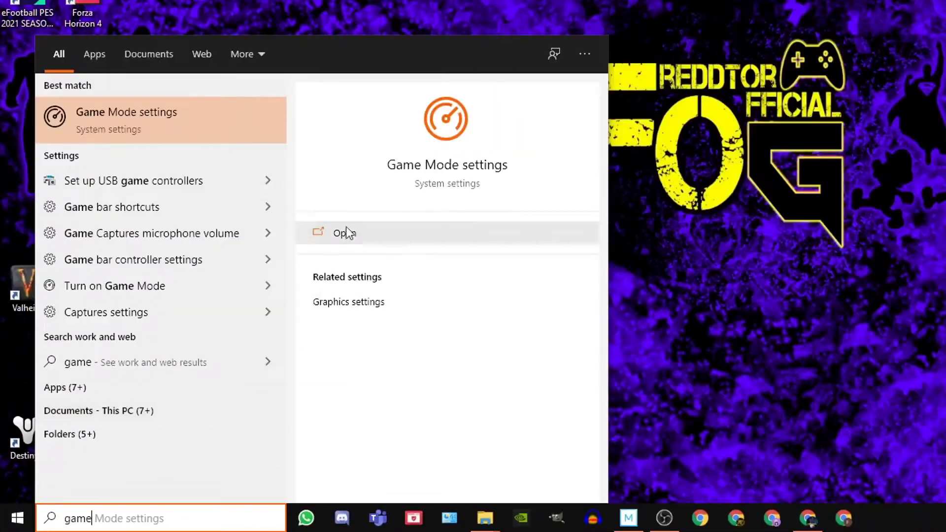
pyautogui.click(441, 177)
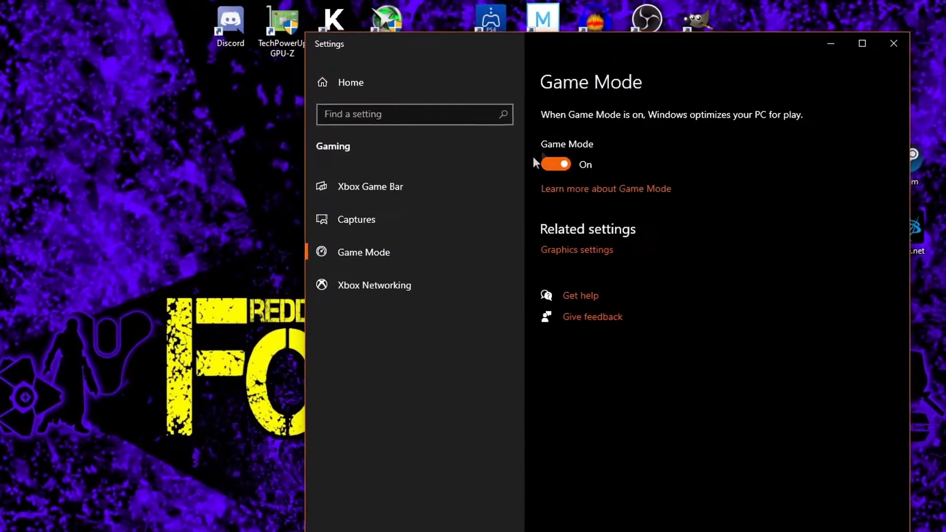
pyautogui.click(551, 164)
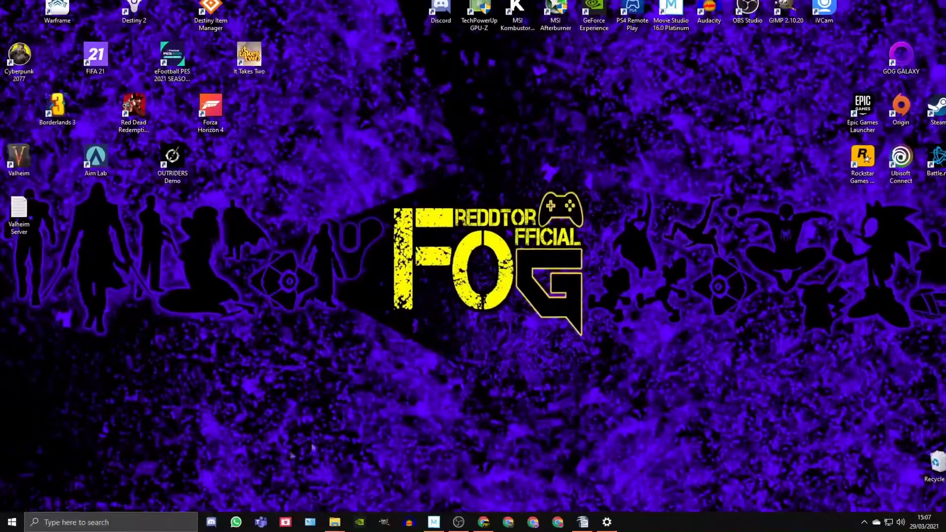
# Step: Open the Windows Graphics settings and look through the apps under Graphics performance preference
pyautogui.press('super+s')
pyautogui.write('GRAPHI')
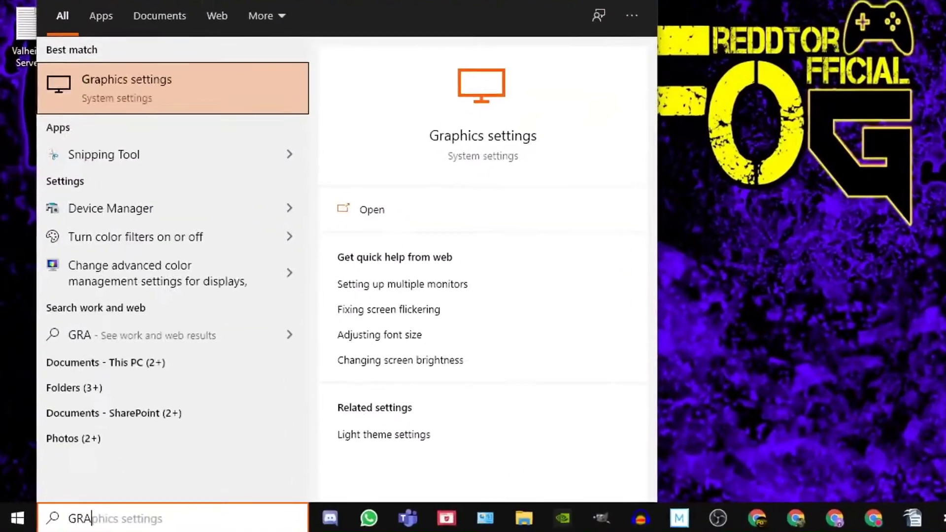
pyautogui.write('CS S')
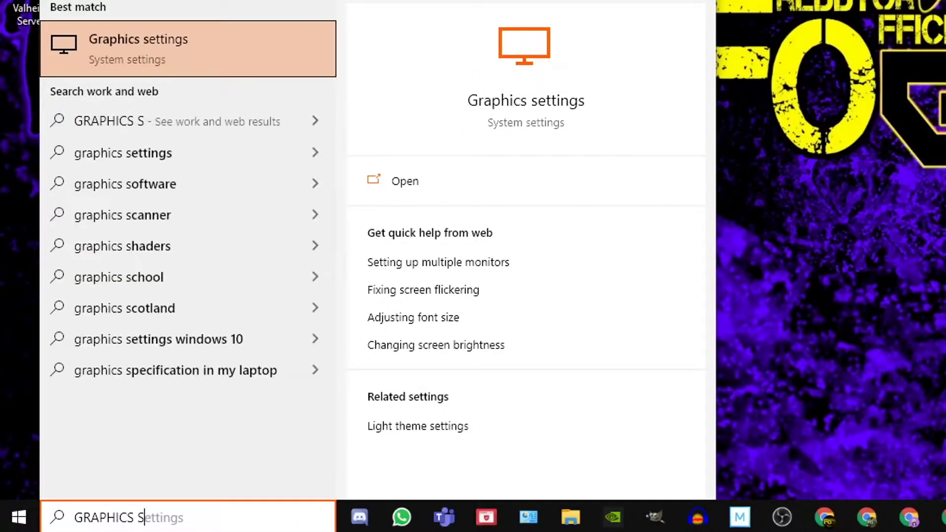
pyautogui.click(534, 110)
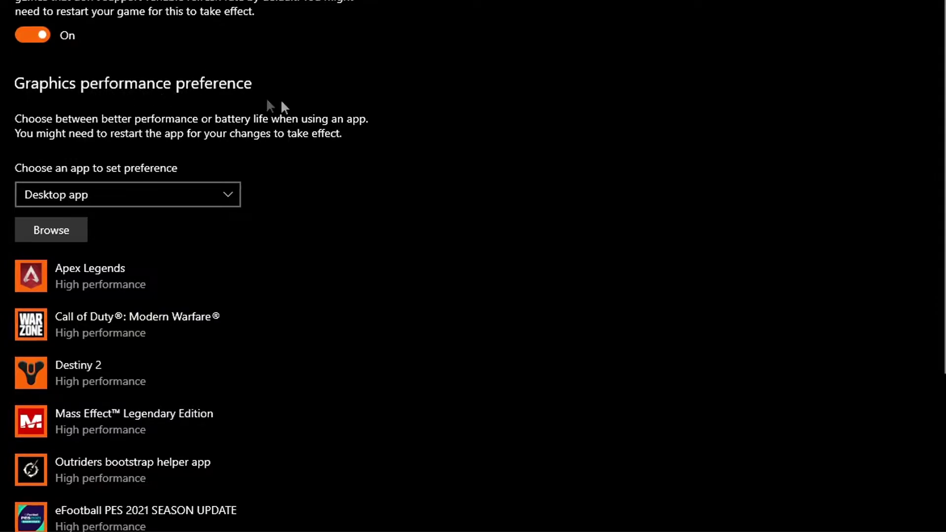
pyautogui.scroll(-1, 254, 369)
pyautogui.scroll(-3, 255, 372)
pyautogui.scroll(4, 397, 300)
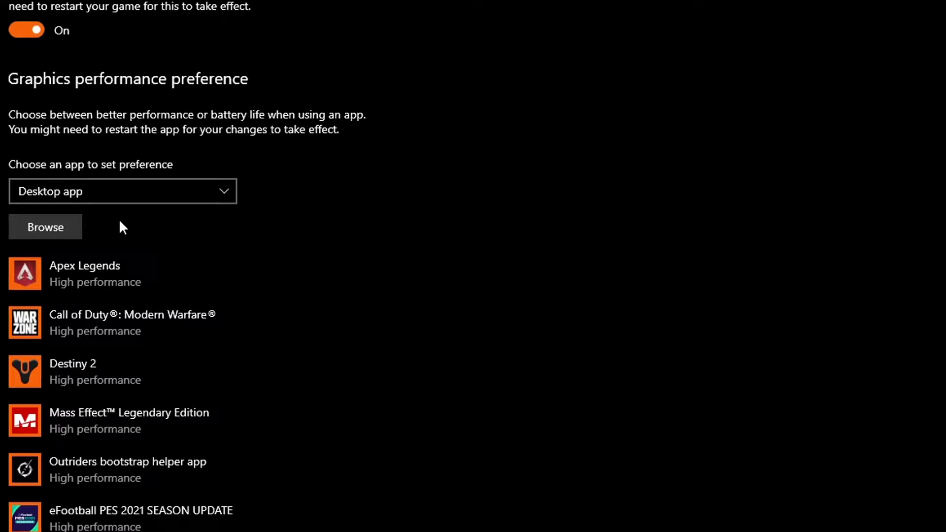
# Step: Add FortniteLauncher from the Z: drive folder Games\EpicGames\Fortnite\FortniteGame\Binaries\Win64 to the graphics performance preference apps
pyautogui.click(49, 234)
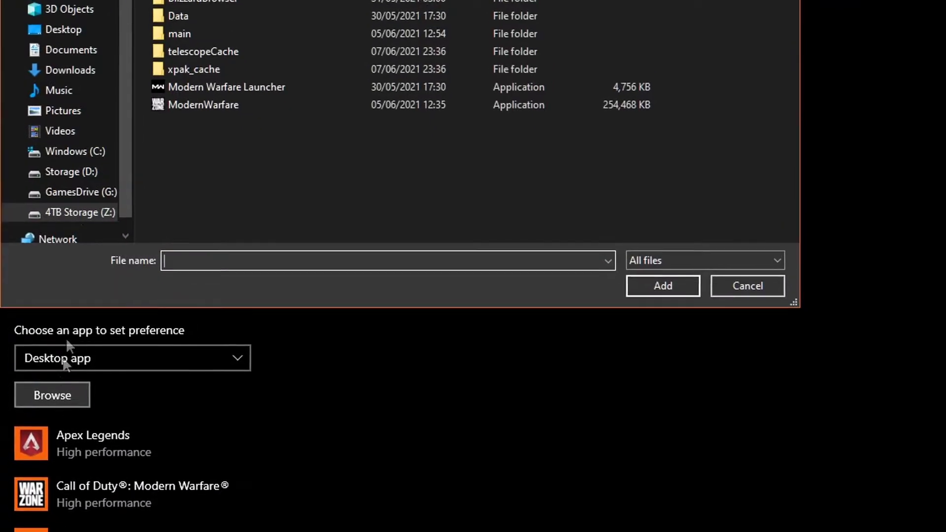
pyautogui.click(49, 213)
pyautogui.doubleClick(270, 203)
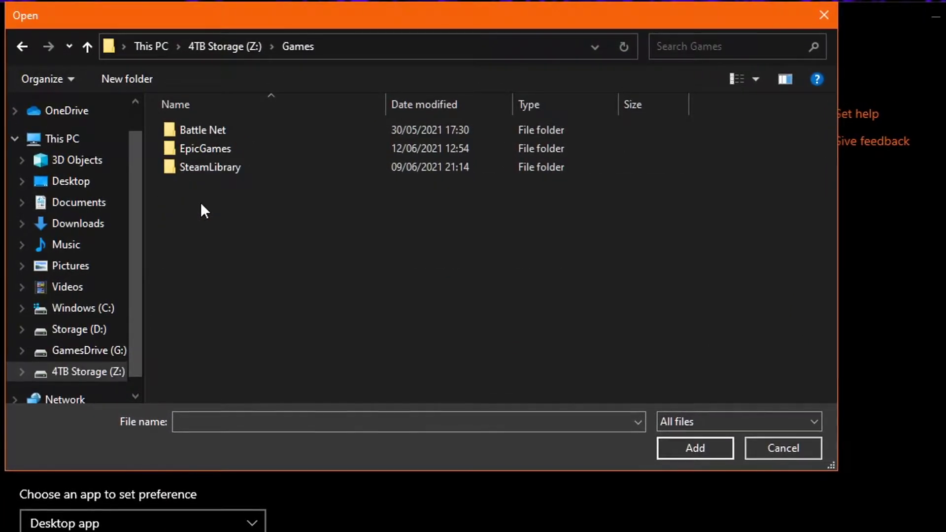
pyautogui.doubleClick(217, 149)
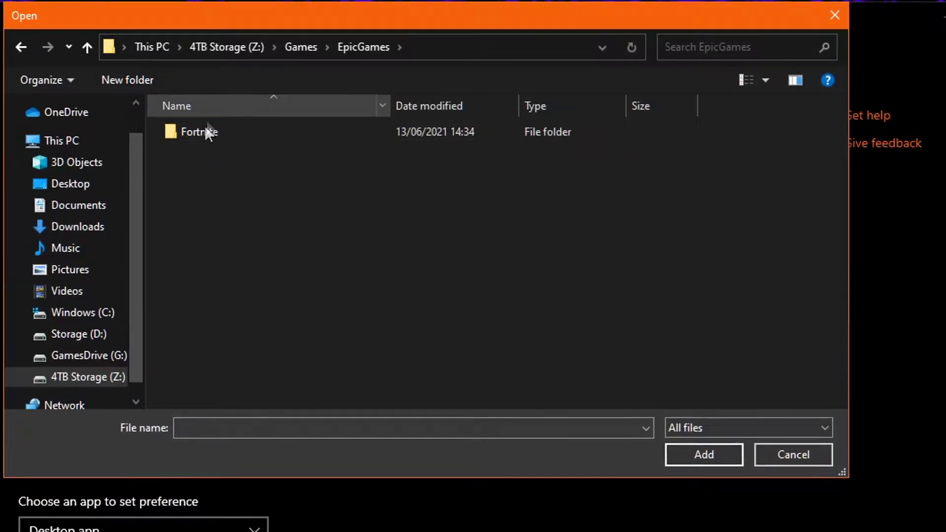
pyautogui.doubleClick(216, 131)
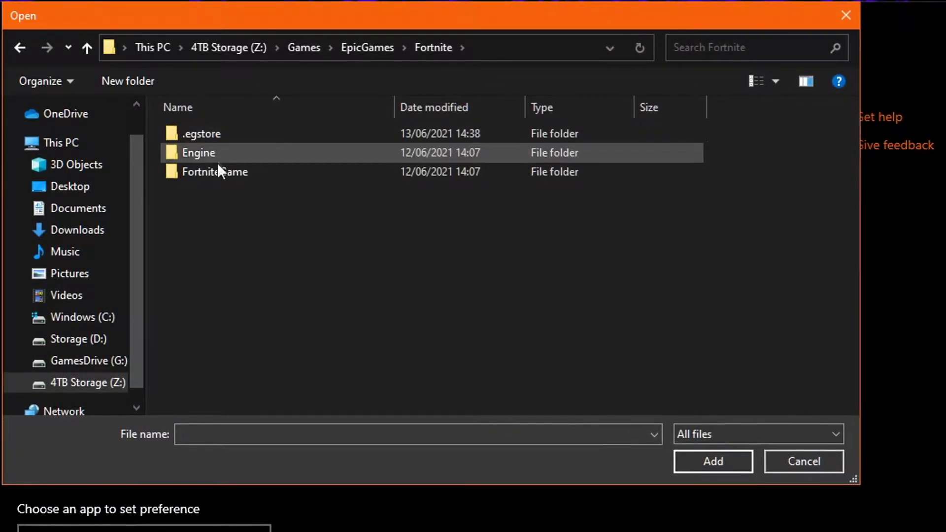
pyautogui.doubleClick(209, 173)
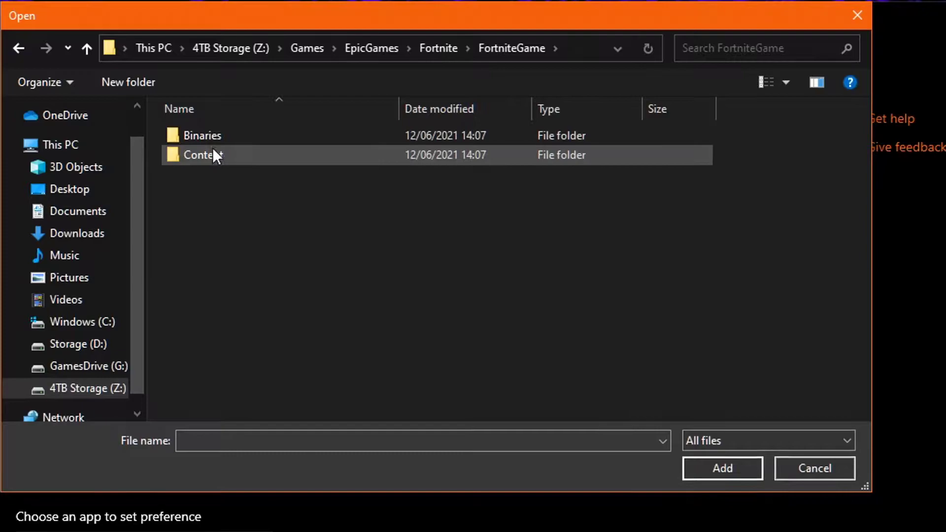
pyautogui.doubleClick(217, 135)
pyautogui.doubleClick(197, 158)
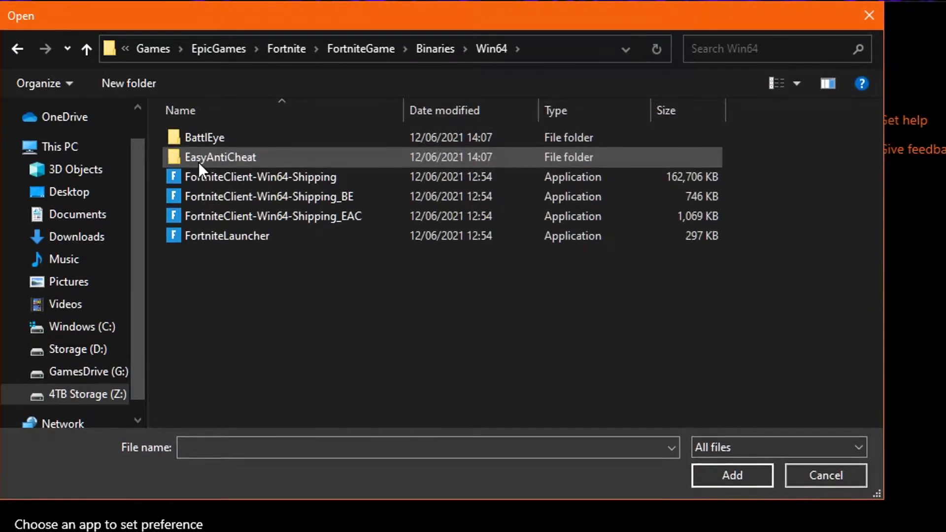
pyautogui.click(279, 236)
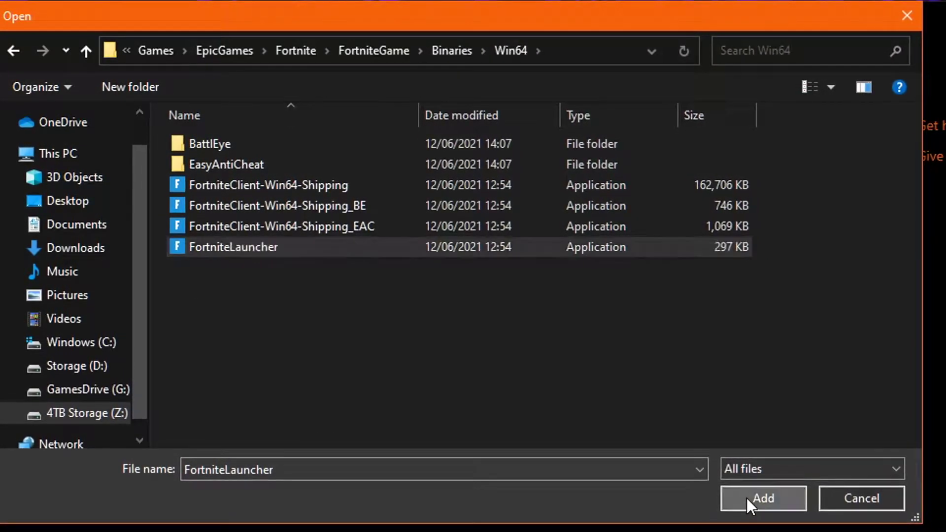
pyautogui.click(746, 497)
# Step: Set FortniteLauncher's graphics preference to High performance and save it
pyautogui.scroll(-8, 287, 365)
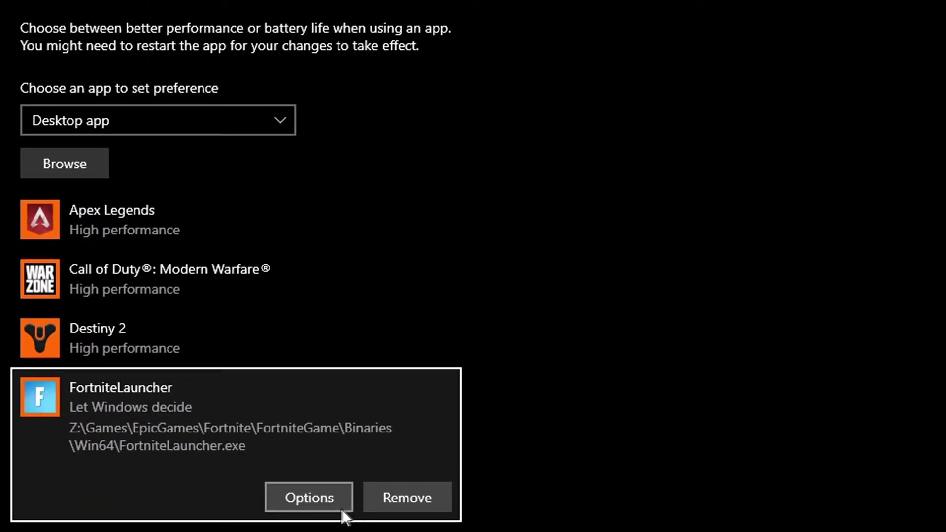
pyautogui.click(310, 500)
pyautogui.click(344, 292)
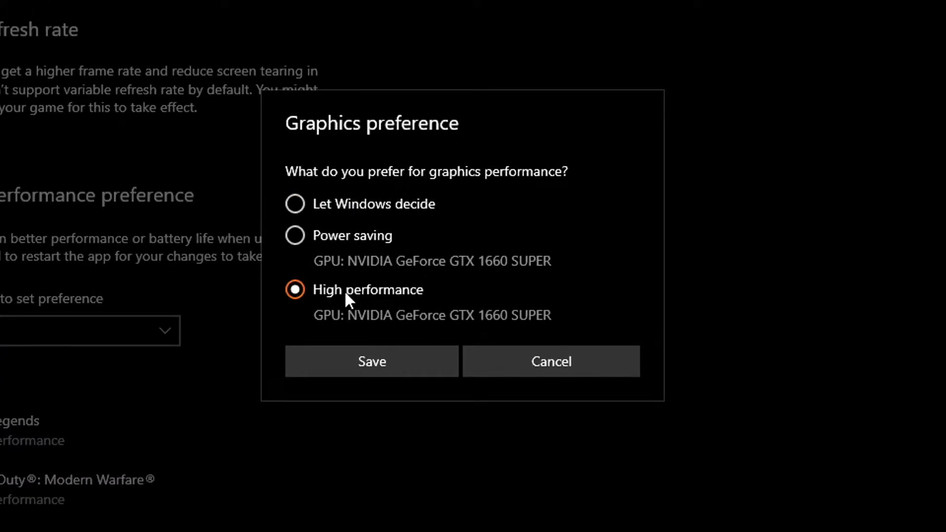
pyautogui.click(392, 363)
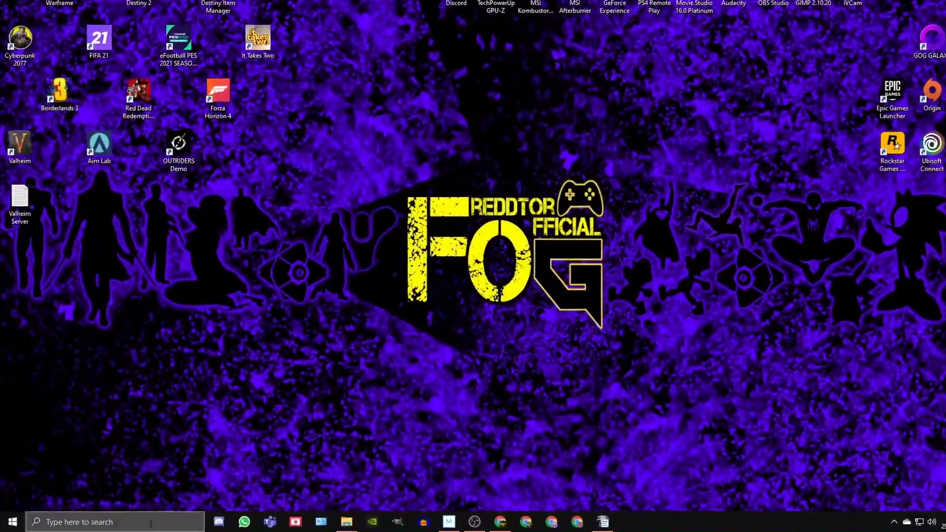
# Step: Search Windows for the power plan settings, open Edit power plan and go up to the Power Options page
pyautogui.click(165, 521)
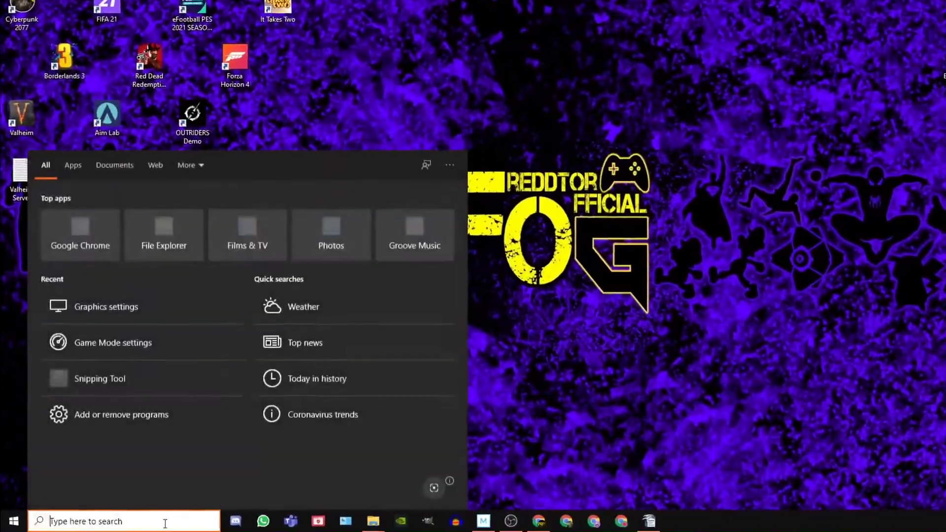
pyautogui.write('po')
pyautogui.write('wer pla')
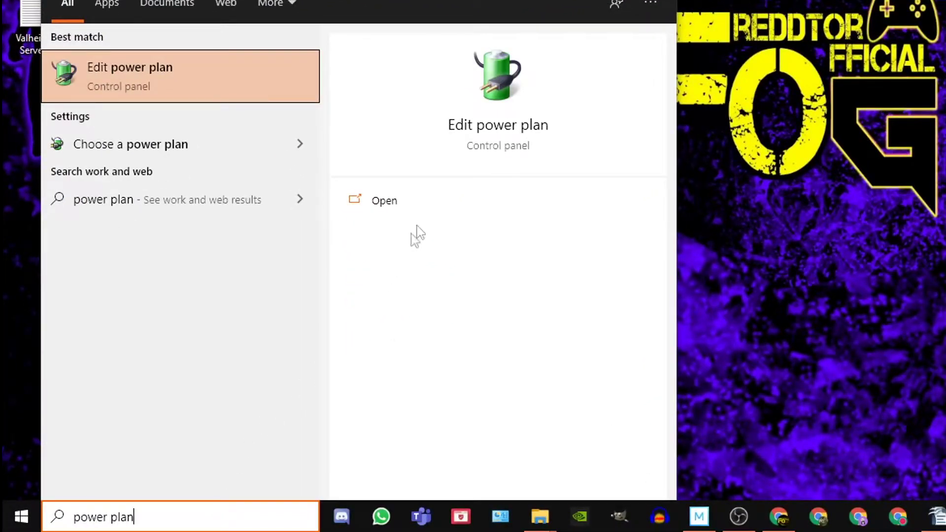
pyautogui.write('n')
pyautogui.click(492, 126)
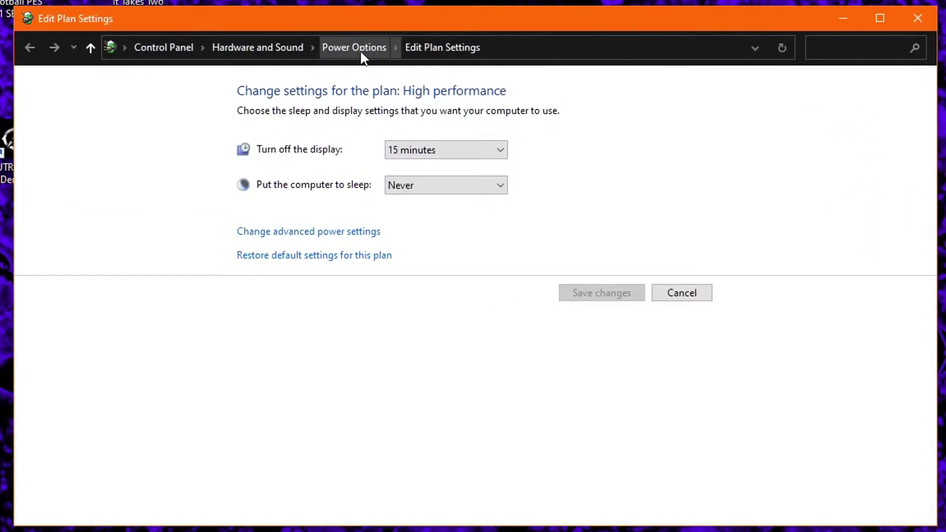
pyautogui.click(361, 52)
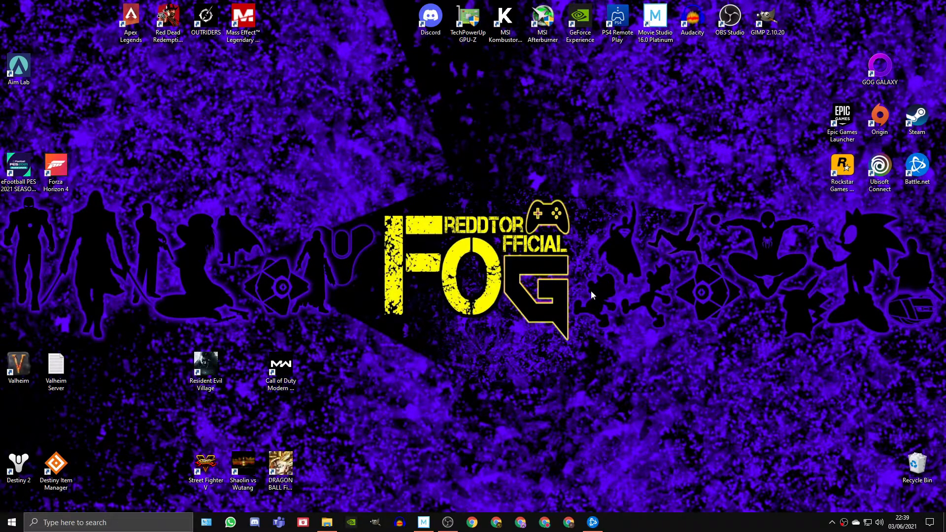
pyautogui.press('super+p')
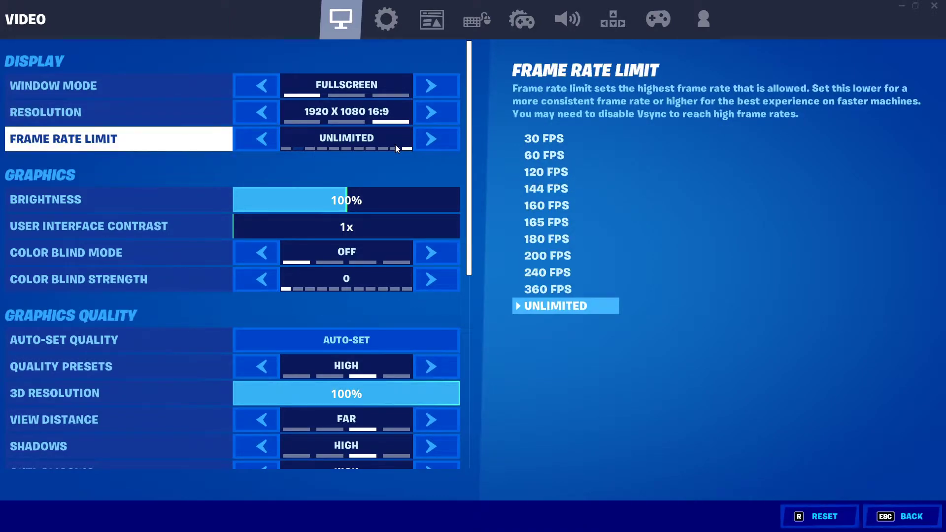
# Step: Lower the frame rate limit in Fortnite's video settings to 144 FPS
pyautogui.click(277, 141)
pyautogui.click(260, 139)
pyautogui.click(263, 139)
pyautogui.click(264, 137)
pyautogui.click(264, 138)
pyautogui.click(265, 139)
pyautogui.click(264, 139)
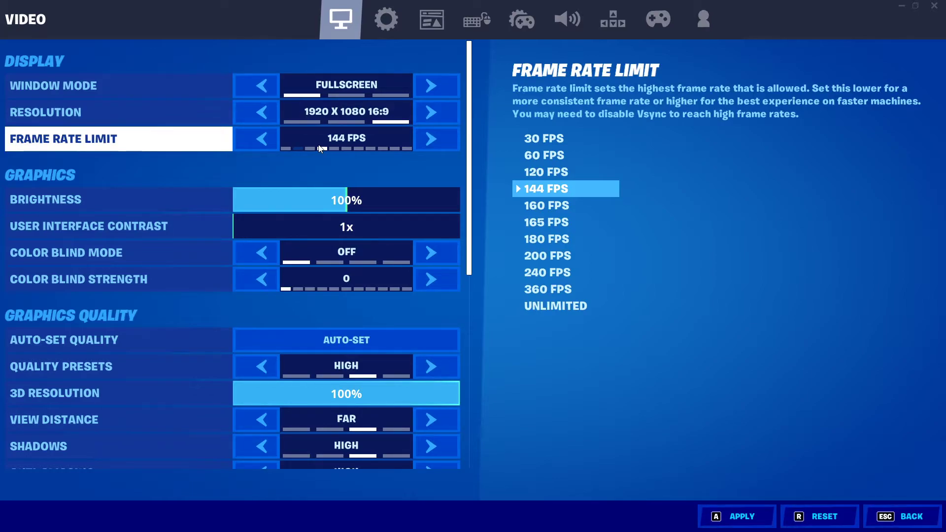
# Step: In the graphics quality settings, set View Distance to Epic and turn Shadows off
pyautogui.scroll(-3, 457, 258)
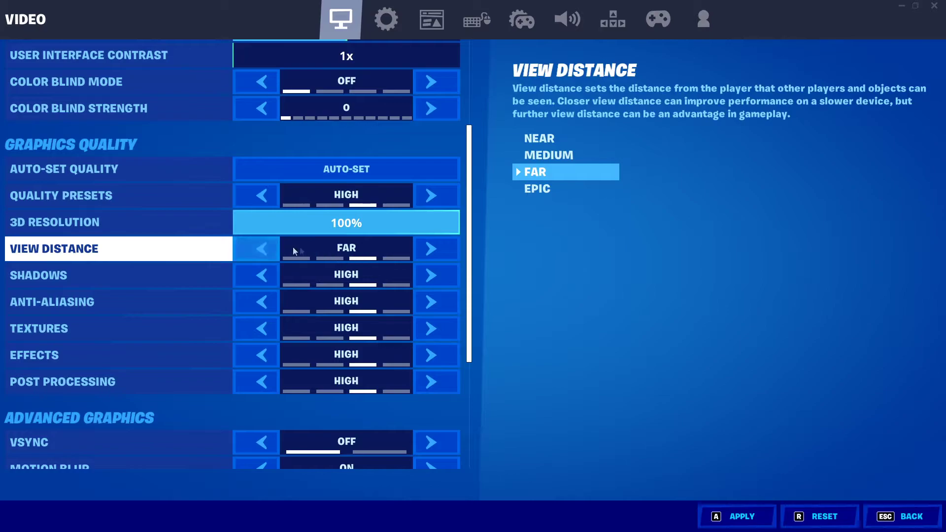
pyautogui.click(431, 248)
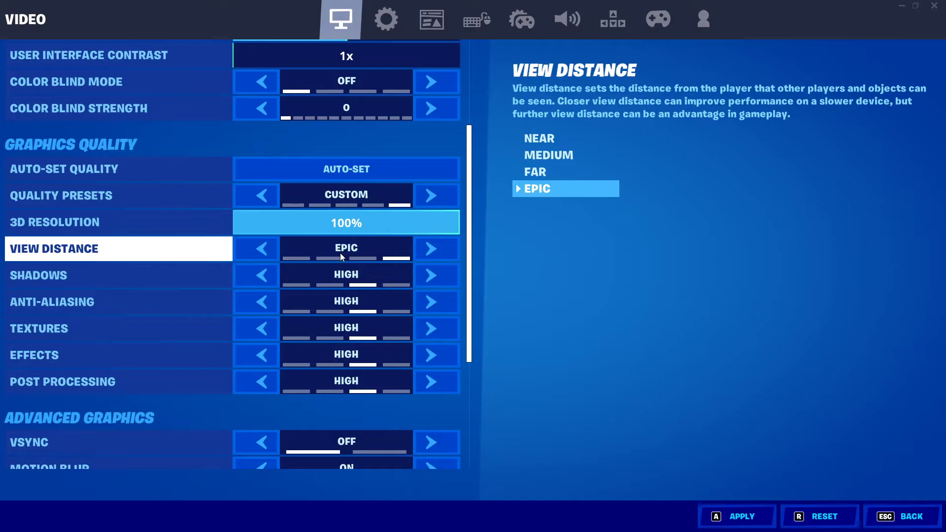
pyautogui.click(254, 276)
pyautogui.click(254, 275)
pyautogui.click(254, 276)
pyautogui.click(253, 275)
pyautogui.click(254, 275)
pyautogui.click(254, 276)
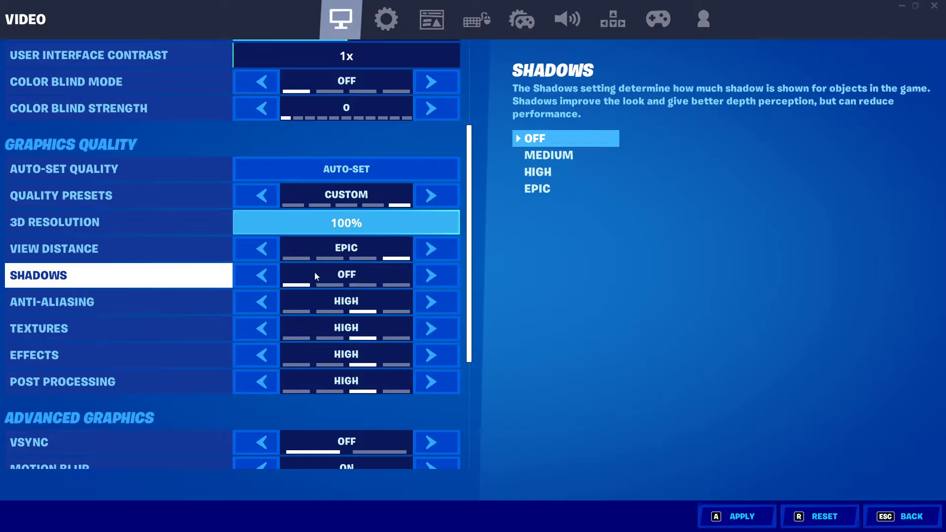
# Step: Turn Anti-Aliasing off and set Textures to Medium in the graphics quality settings
pyautogui.click(253, 303)
pyautogui.click(252, 304)
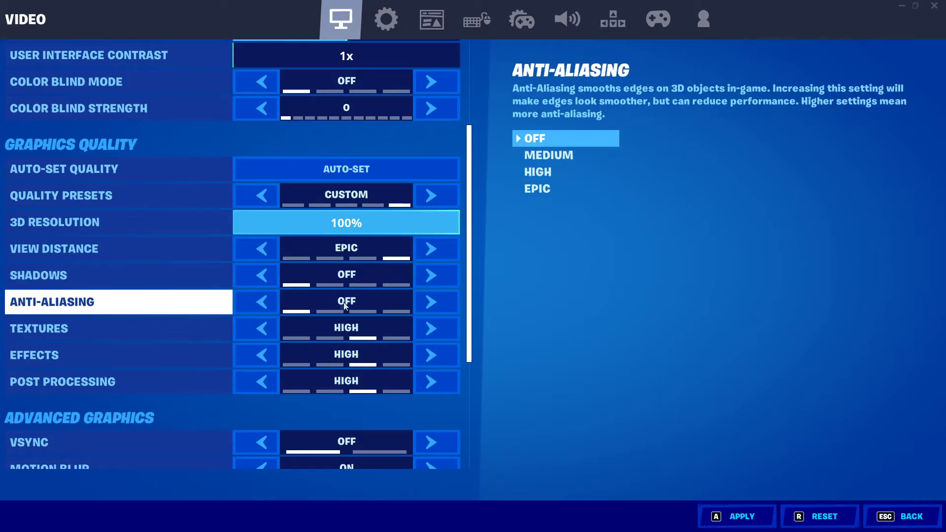
pyautogui.click(267, 332)
pyautogui.click(268, 324)
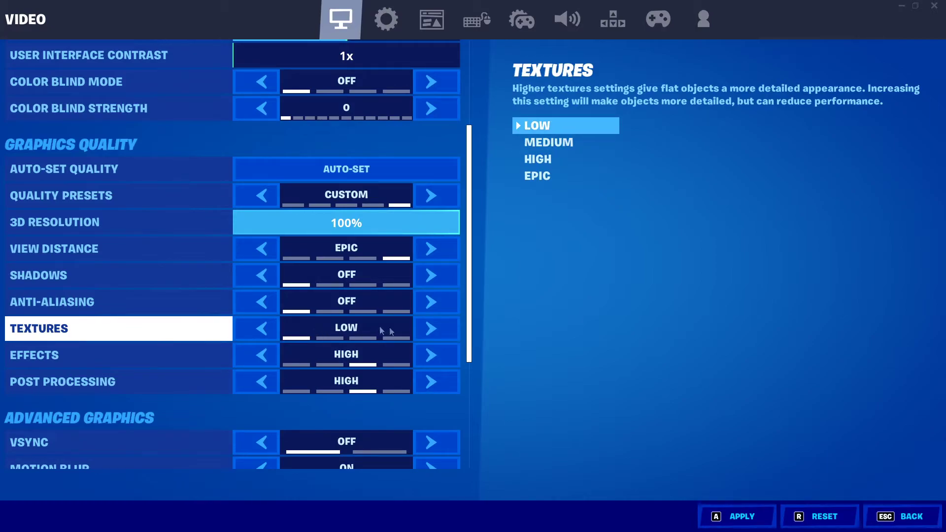
pyautogui.click(434, 329)
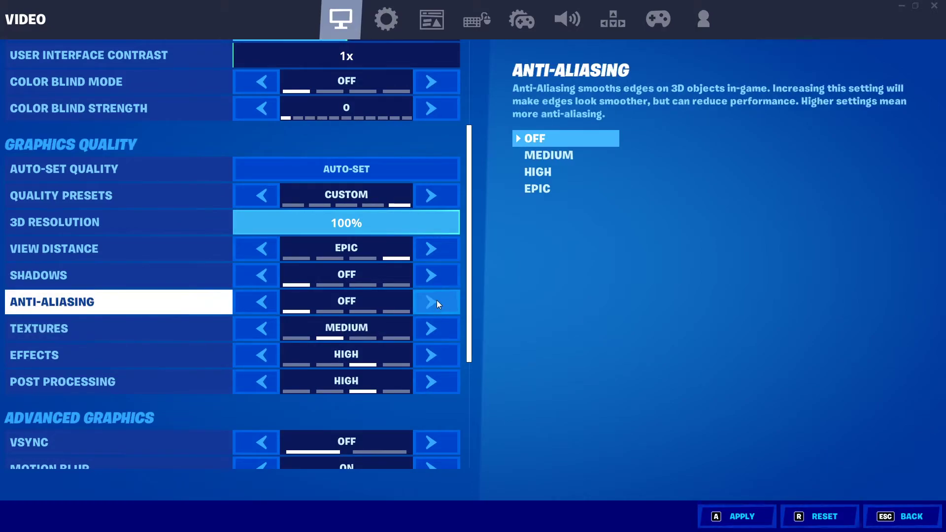
# Step: Set both Effects and Post Processing to Low in the graphics quality settings
pyautogui.click(264, 354)
pyautogui.click(264, 353)
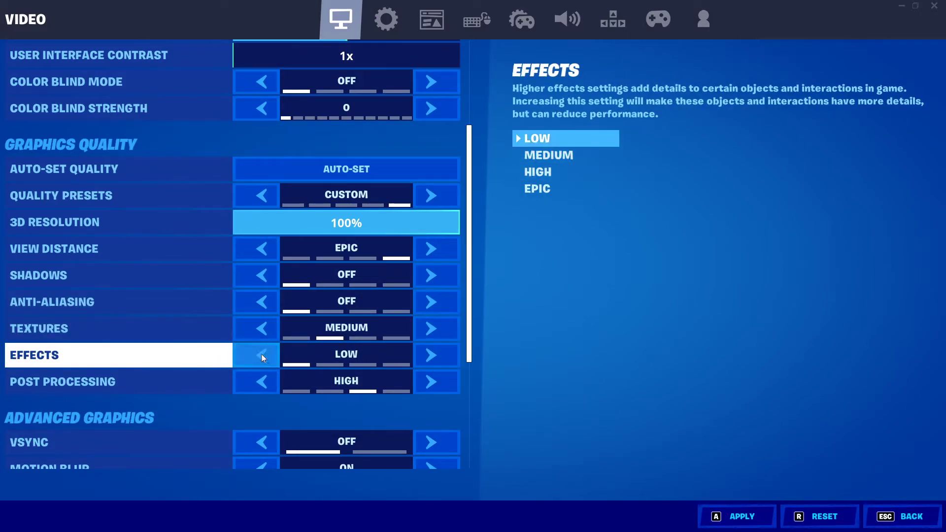
pyautogui.click(256, 385)
pyautogui.click(256, 385)
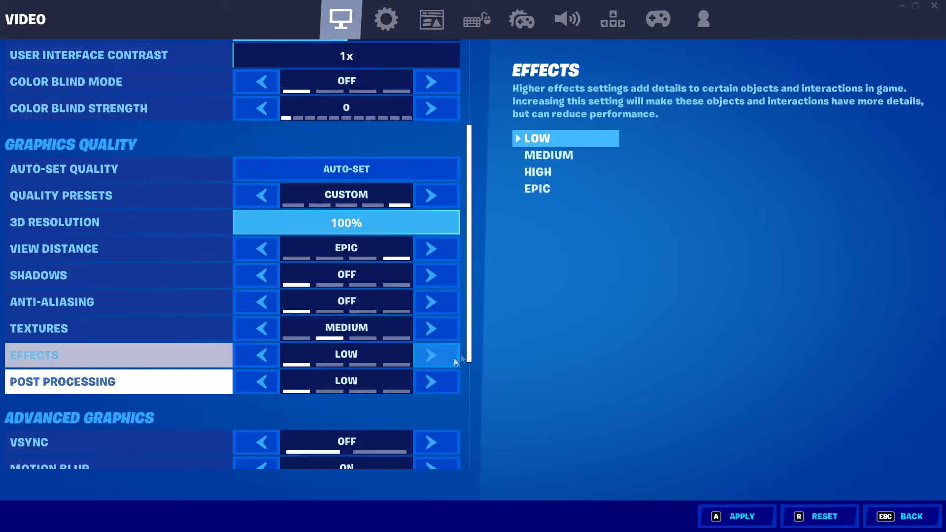
# Step: Switch VSync on and back off in the advanced graphics settings
pyautogui.scroll(-5, 454, 358)
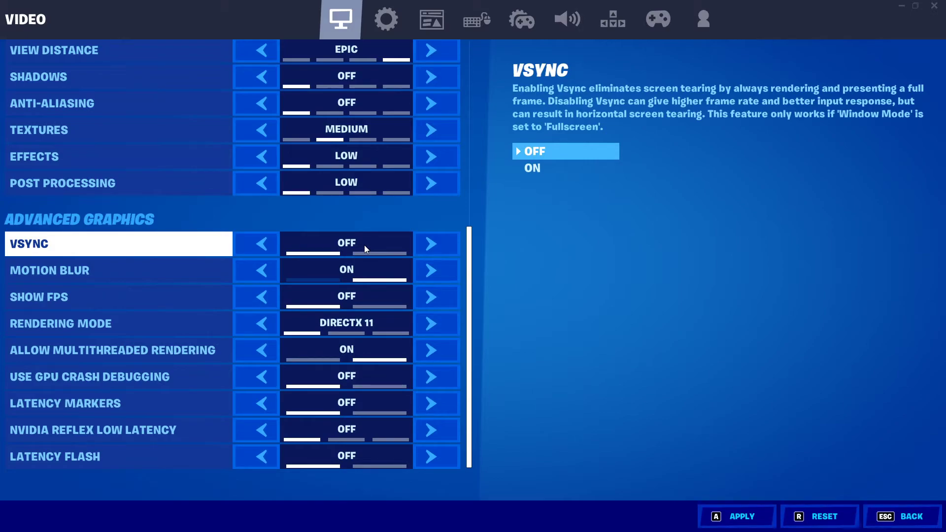
pyautogui.click(450, 248)
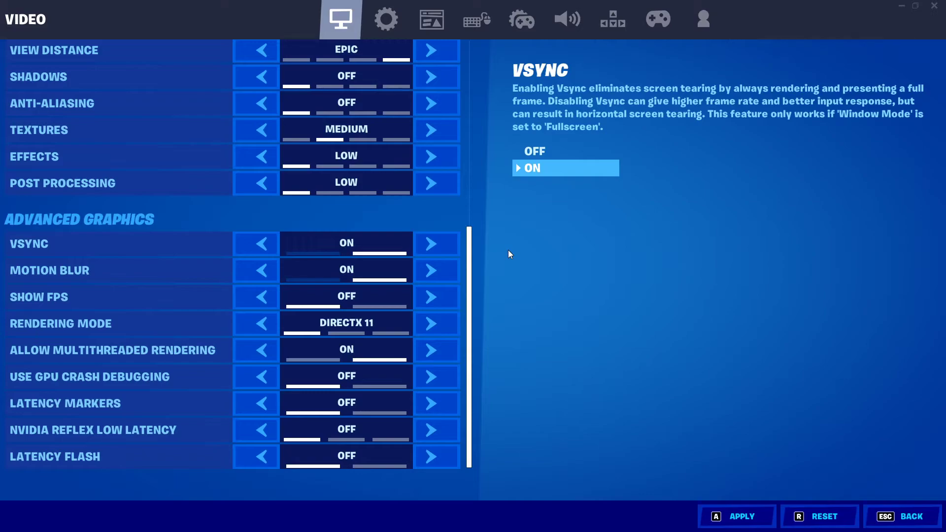
pyautogui.click(247, 247)
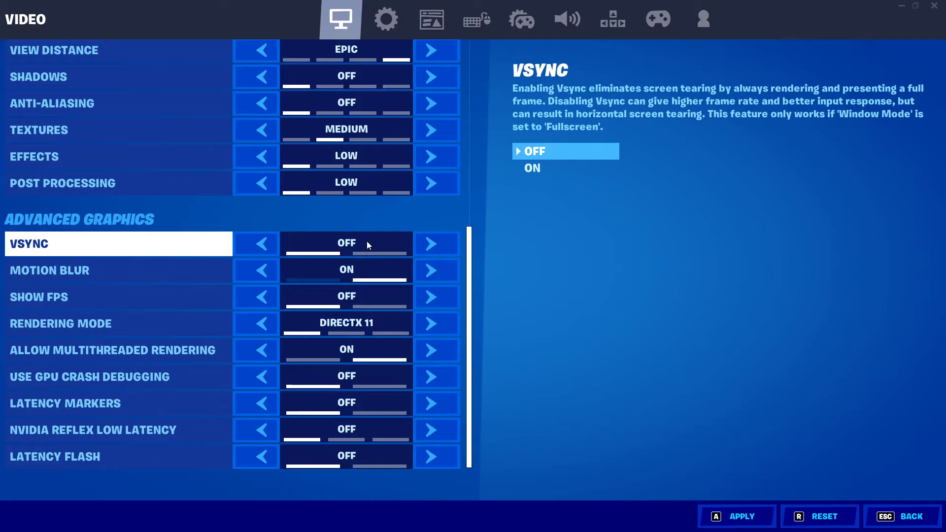
# Step: Lower the frame rate limit to 60 FPS and return it to 144 FPS
pyautogui.scroll(5, 344, 197)
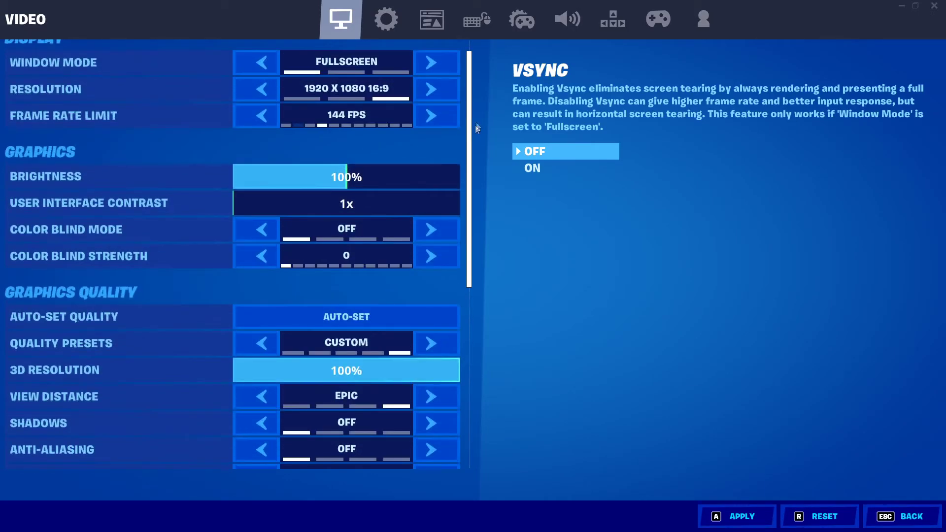
pyautogui.click(265, 118)
pyautogui.click(265, 119)
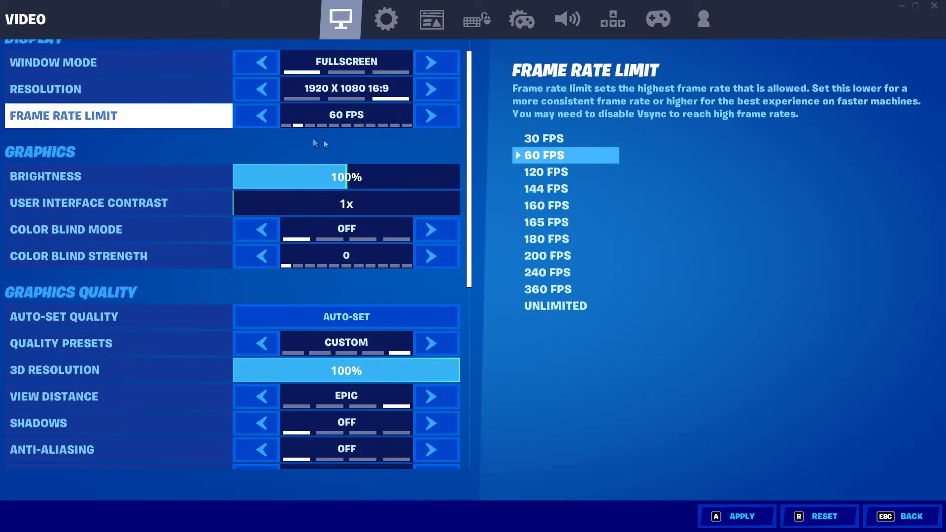
pyautogui.click(429, 117)
pyautogui.click(430, 116)
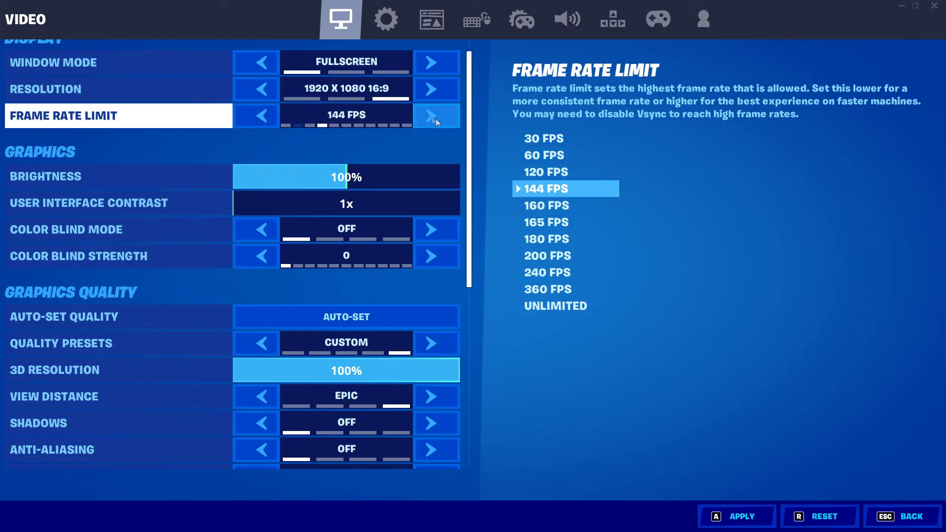
# Step: Turn Motion Blur off and Show FPS on in the advanced graphics settings
pyautogui.scroll(-5, 459, 296)
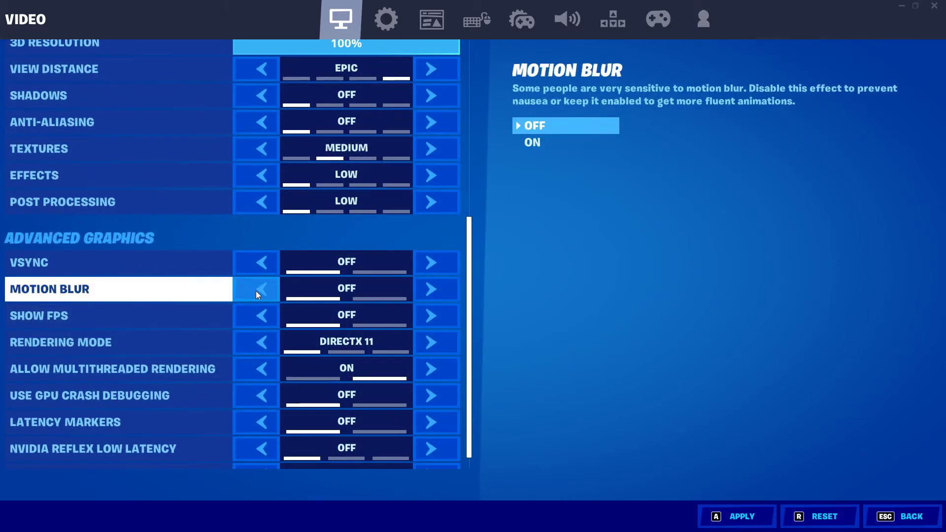
pyautogui.click(417, 318)
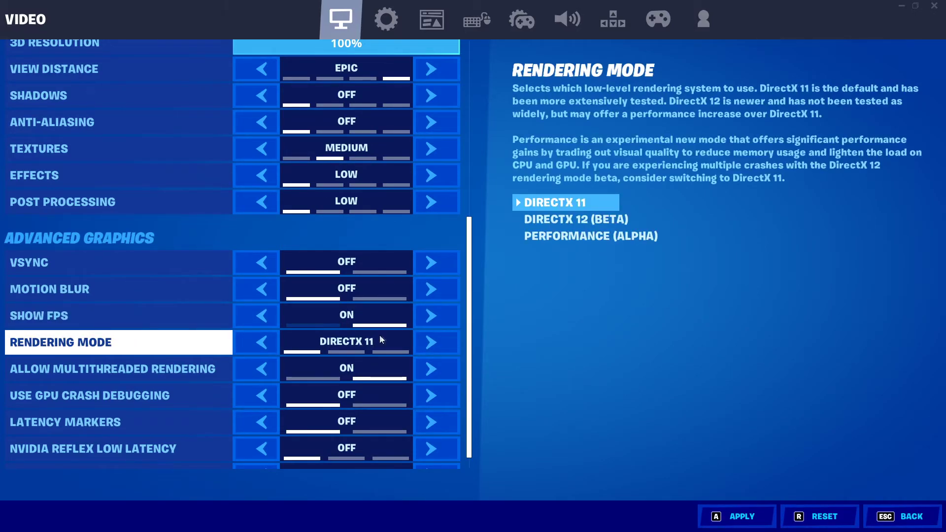
# Step: Try the DirectX 12 (Beta) rendering mode and return to DirectX 11, acknowledging the restart notices
pyautogui.scroll(-1, 389, 325)
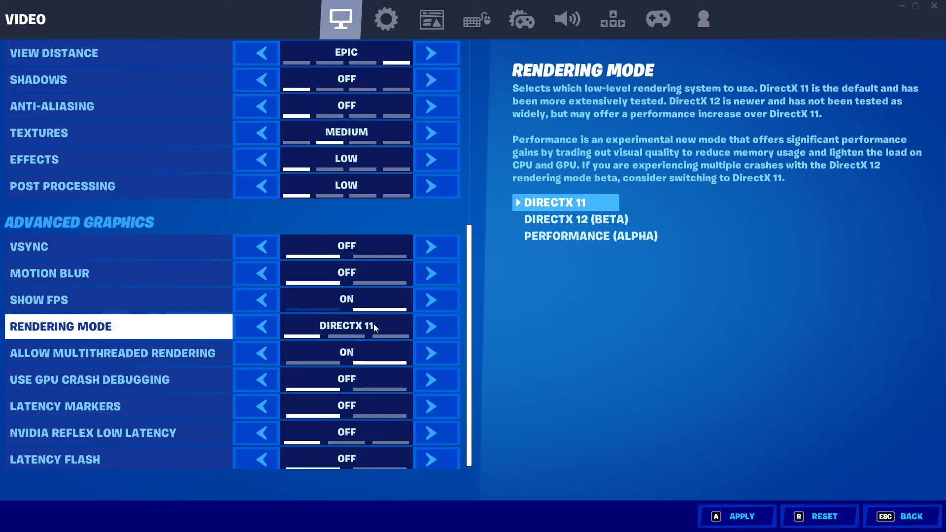
pyautogui.click(430, 327)
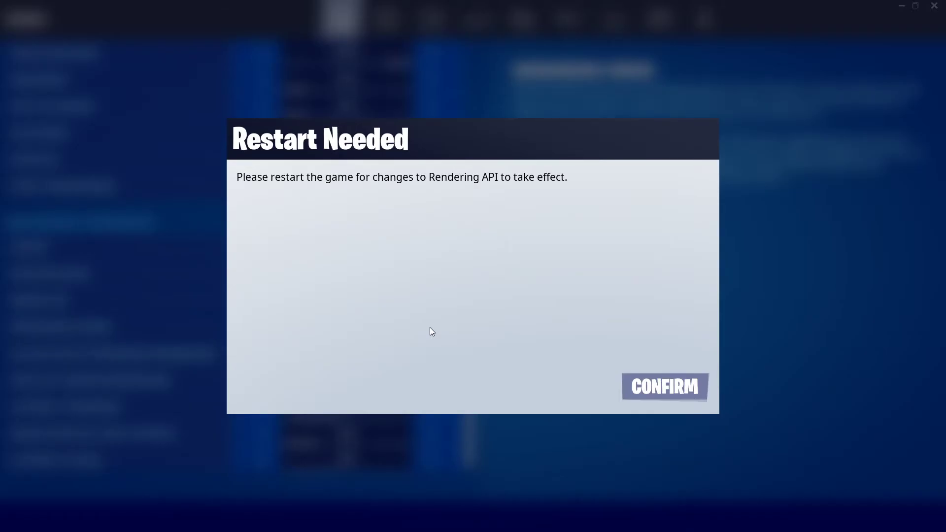
pyautogui.click(663, 386)
pyautogui.click(664, 387)
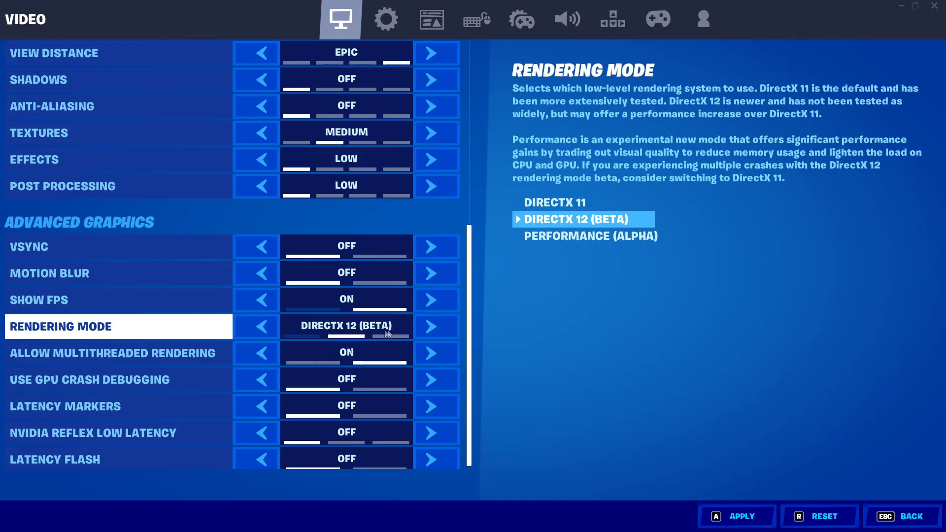
pyautogui.click(264, 325)
pyautogui.click(665, 386)
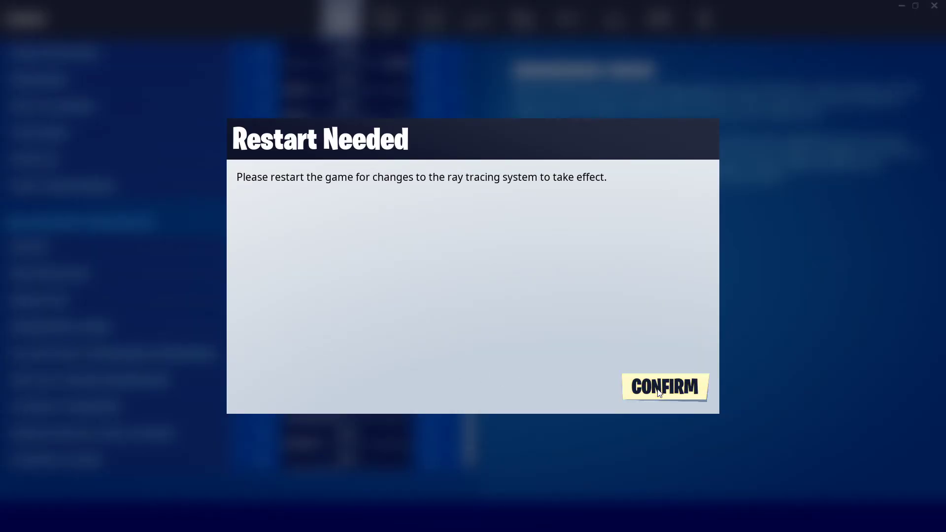
pyautogui.click(665, 387)
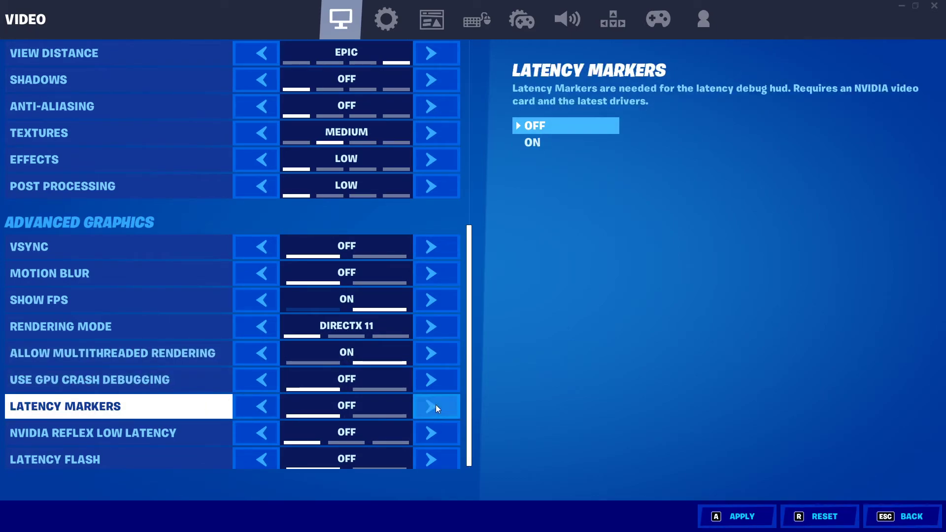
# Step: Set NVIDIA Reflex Low Latency to On +Boost in the advanced graphics settings
pyautogui.click(447, 433)
pyautogui.click(442, 432)
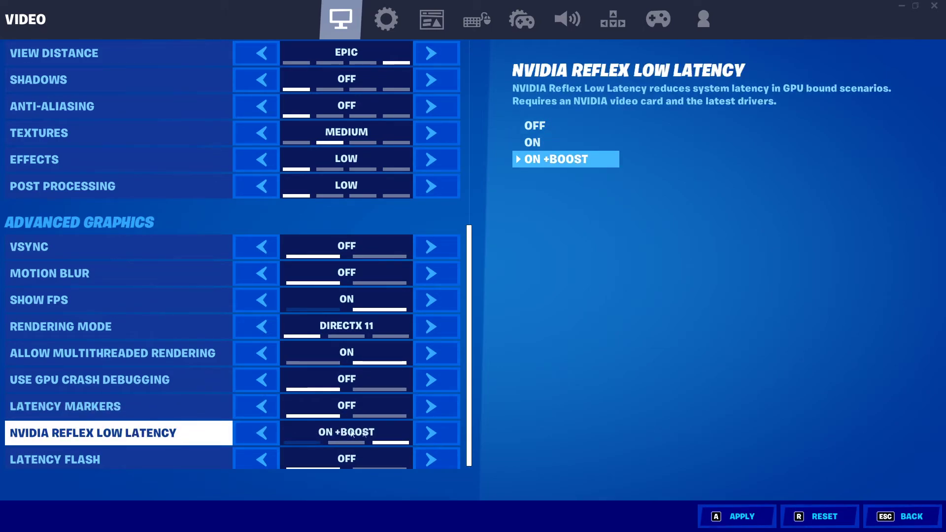
pyautogui.scroll(-1, 469, 438)
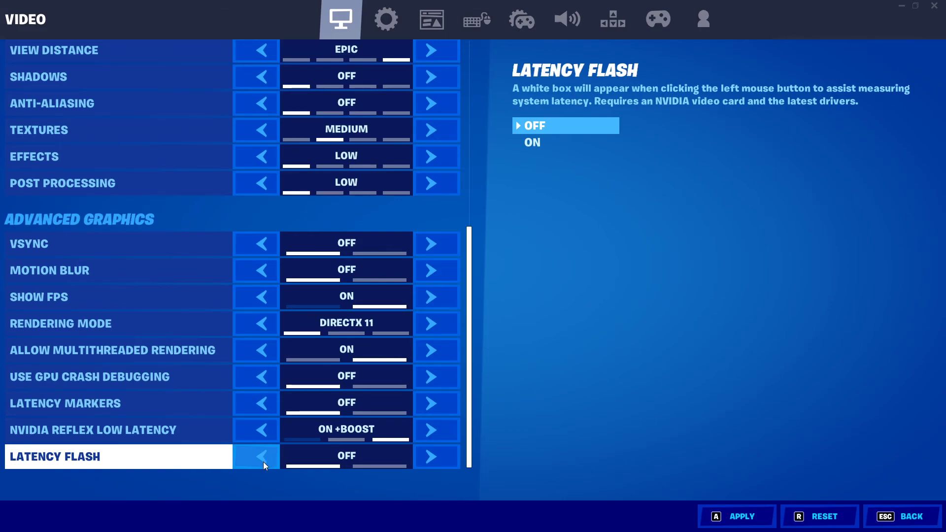
pyautogui.moveTo(471, 419); pyautogui.dragTo(469, 308)
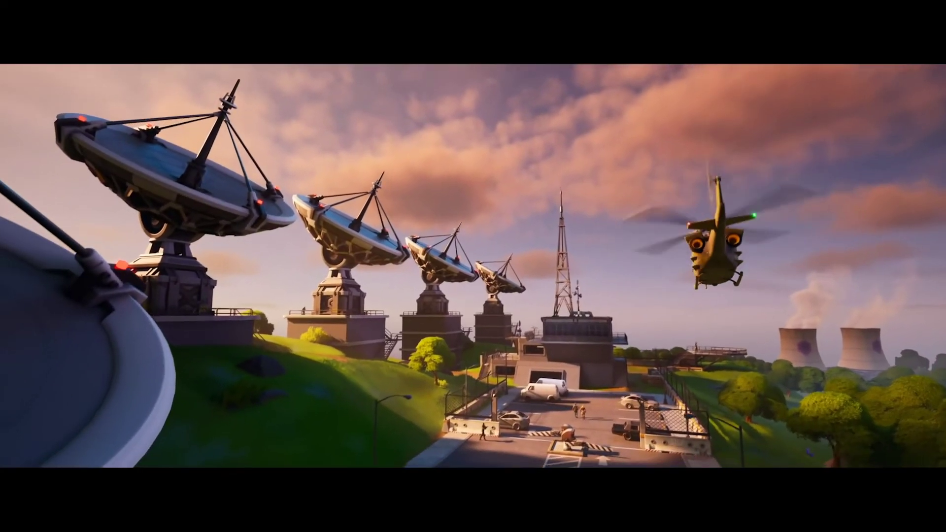